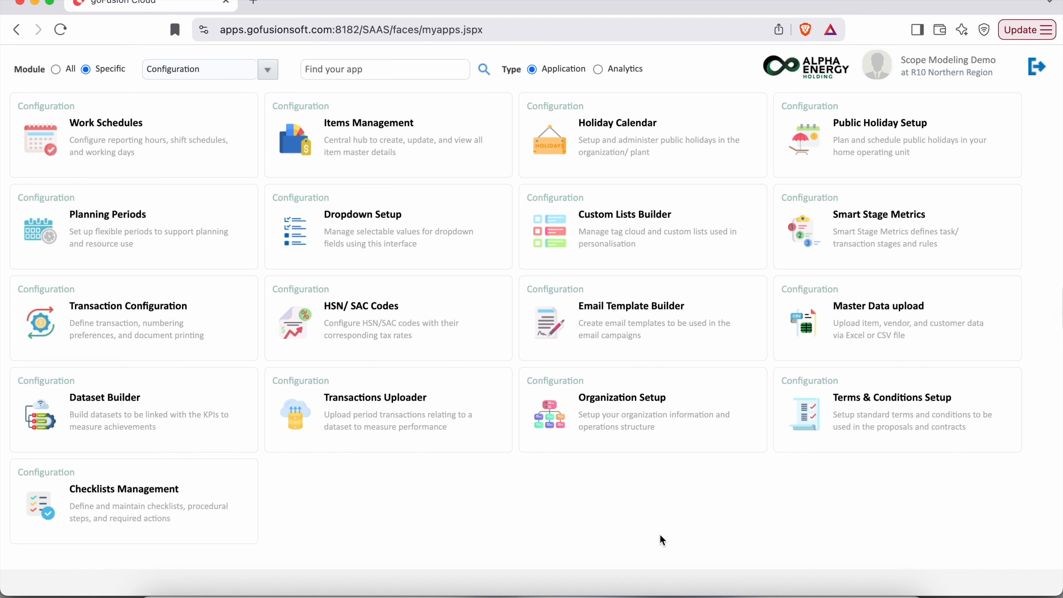
Open Organization Setup and set the organization's country to Saudi Arabia
click(559, 437)
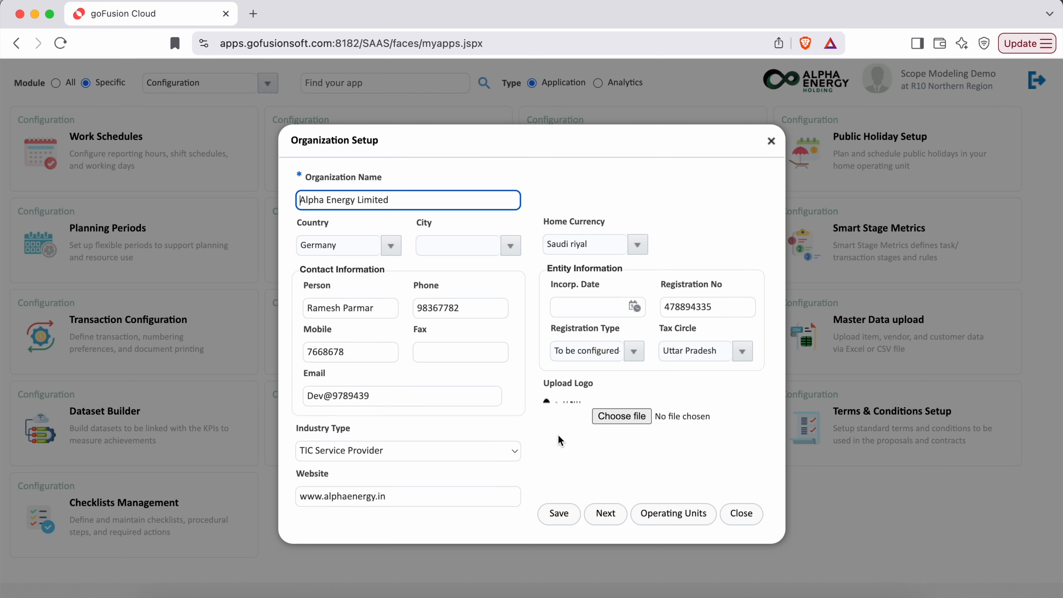
drag(647, 146, 638, 124)
click(606, 164)
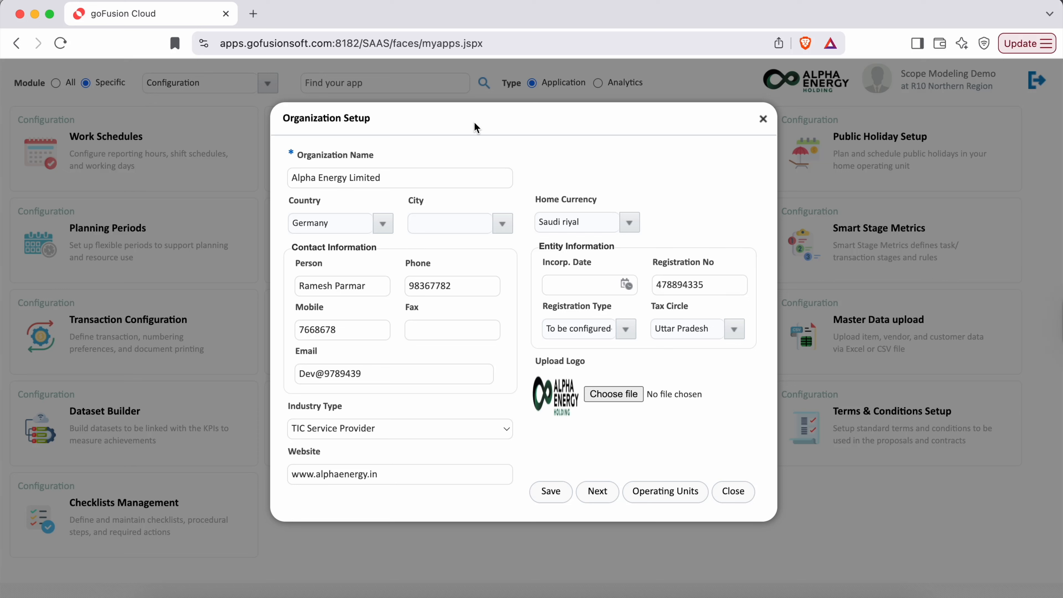
click(382, 224)
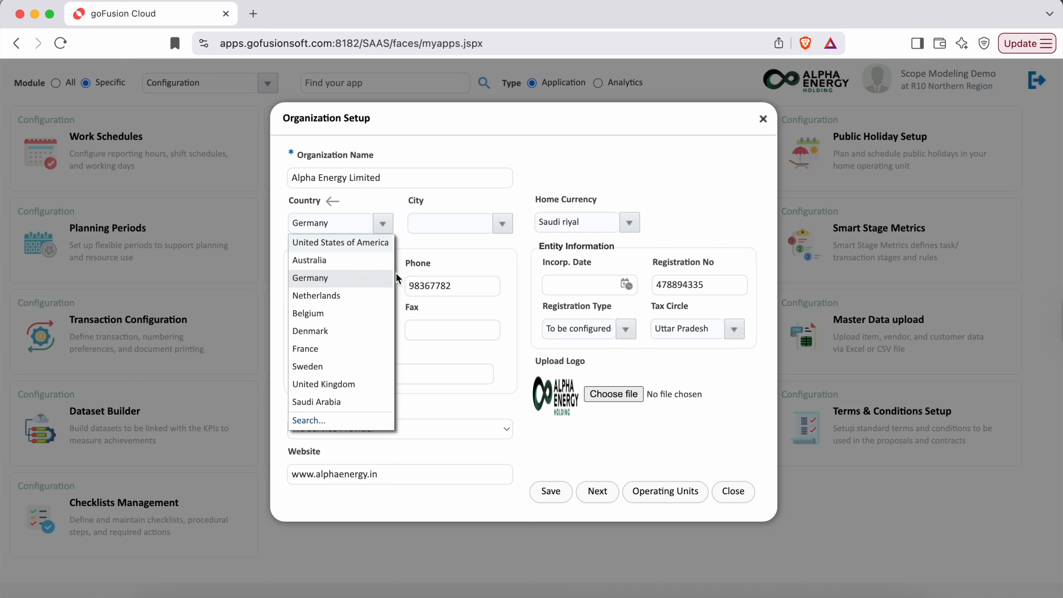
click(337, 402)
Review the organization's home currency and its contact information fields, including person, phone, mobile and email
click(524, 184)
click(536, 198)
drag(537, 202, 599, 202)
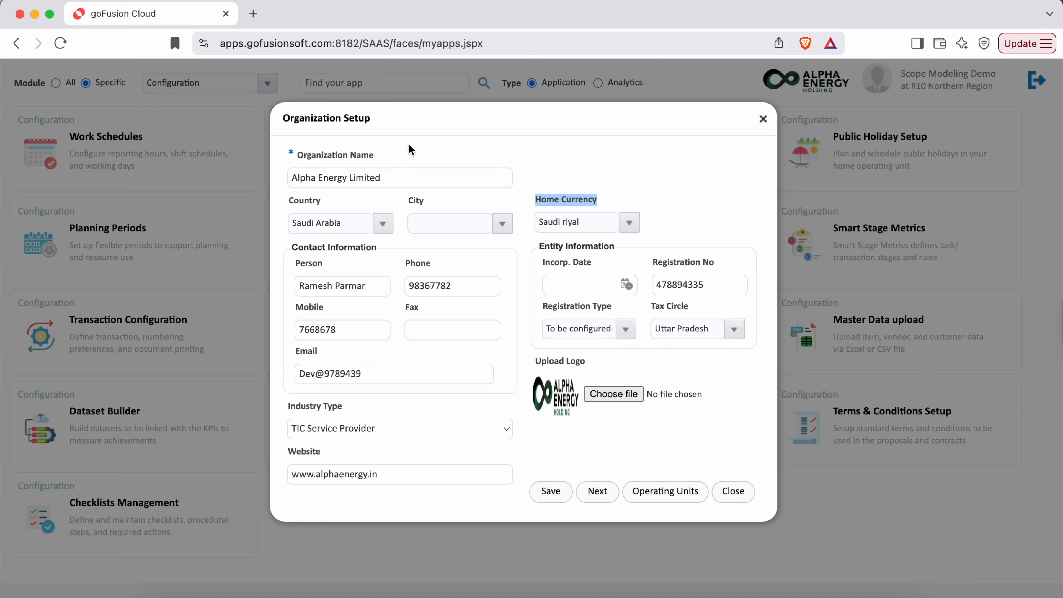
drag(292, 247, 378, 247)
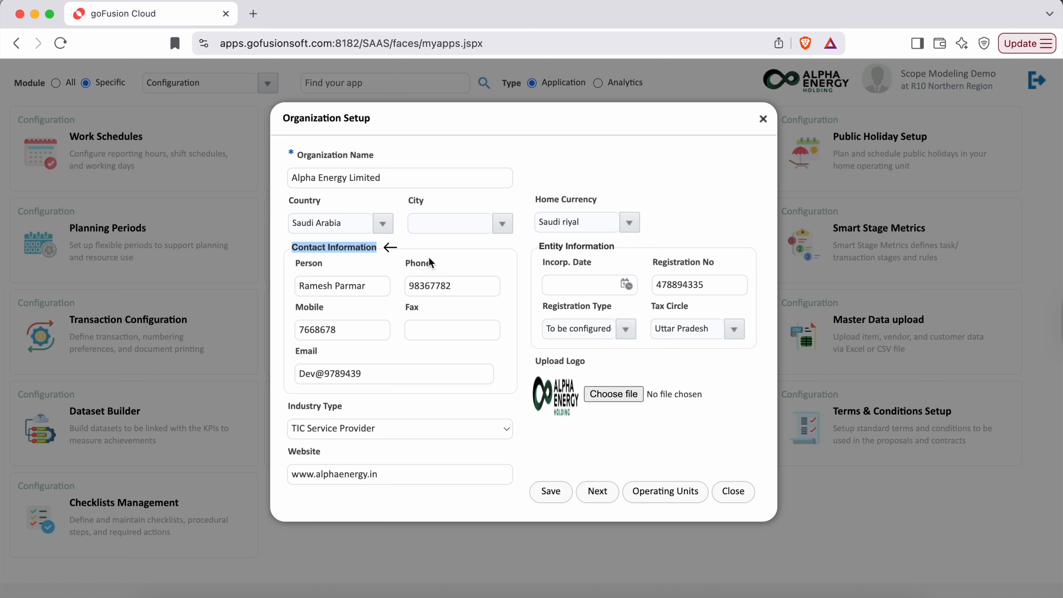
click(460, 252)
drag(295, 263, 323, 263)
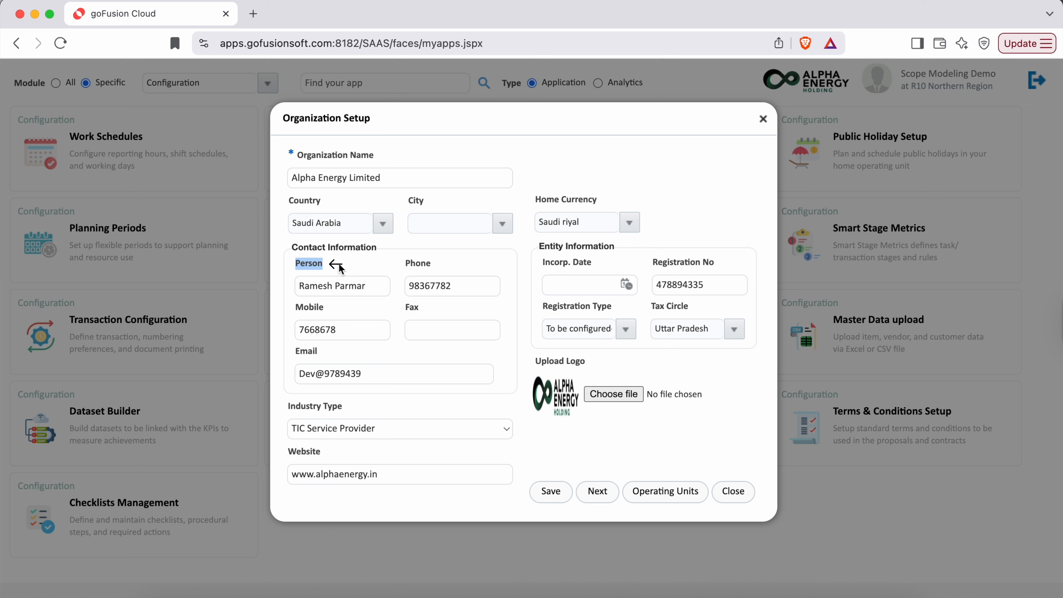
drag(404, 263, 443, 267)
click(295, 312)
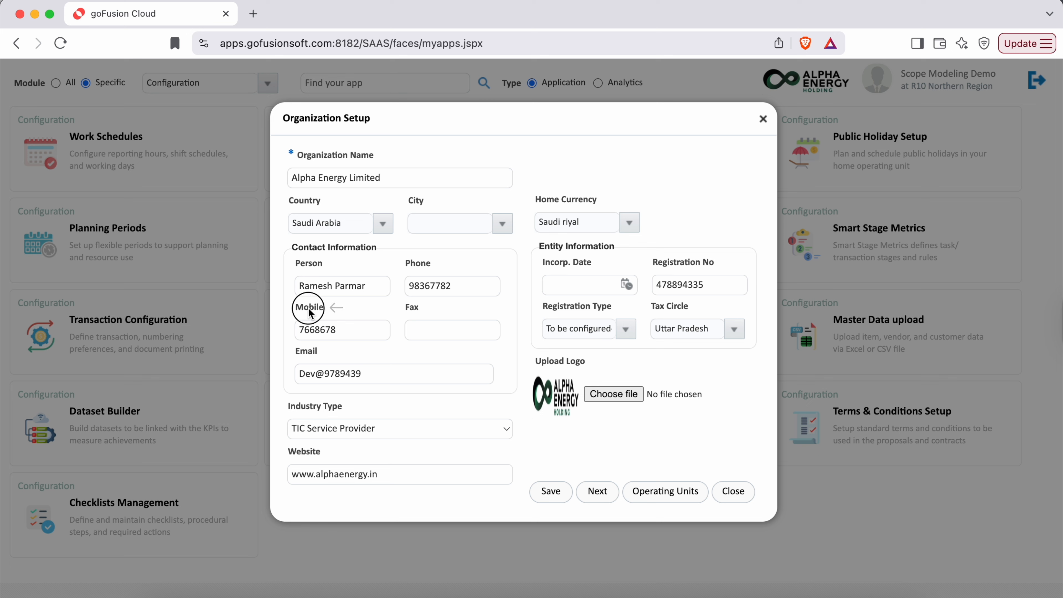
drag(292, 352, 342, 356)
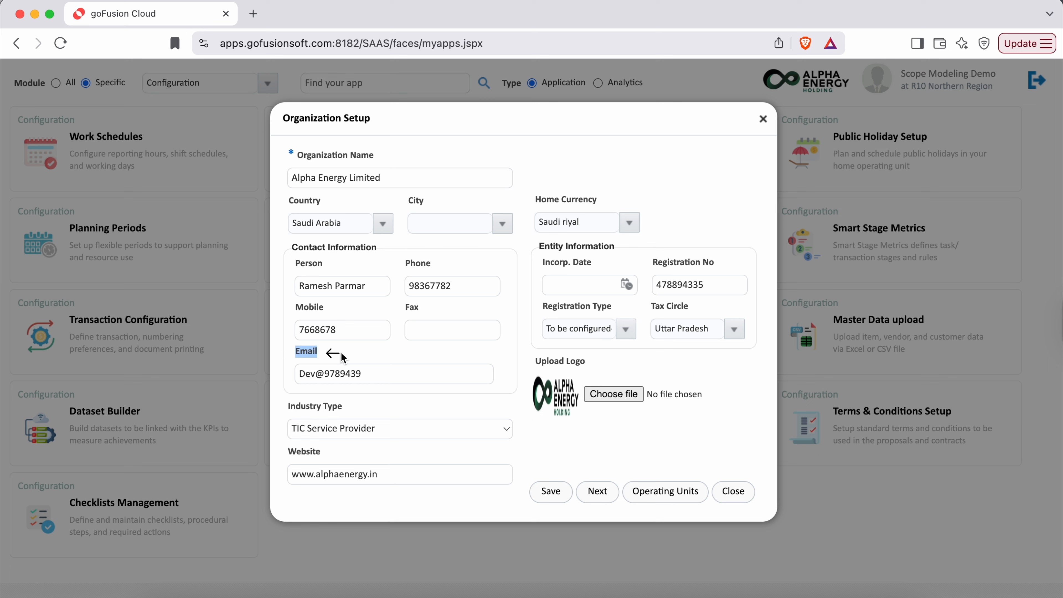
Review the available industry types and select TIC Service Provider for the organization
drag(290, 405, 367, 407)
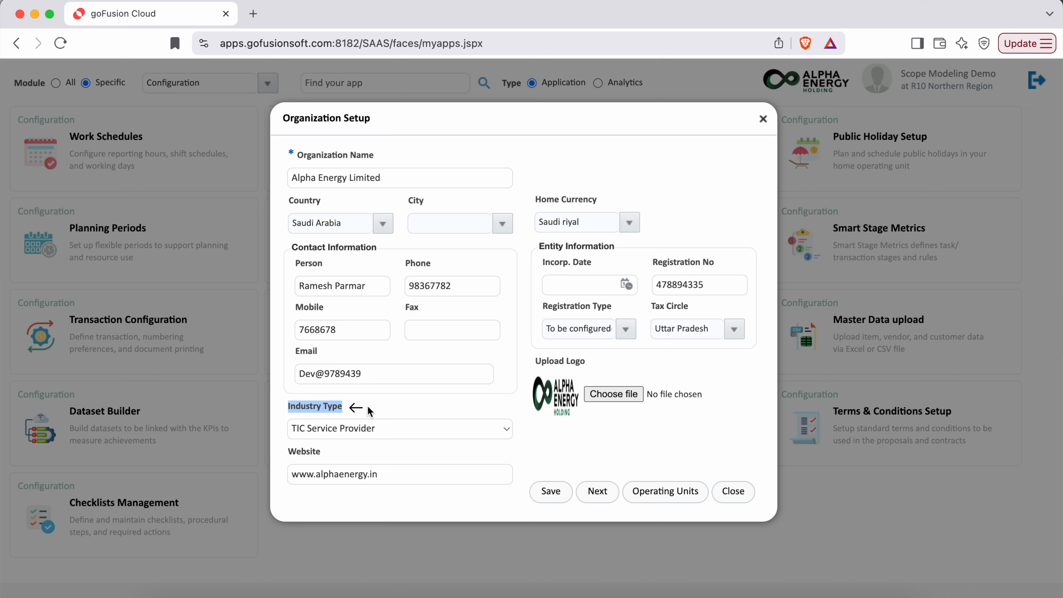
click(370, 412)
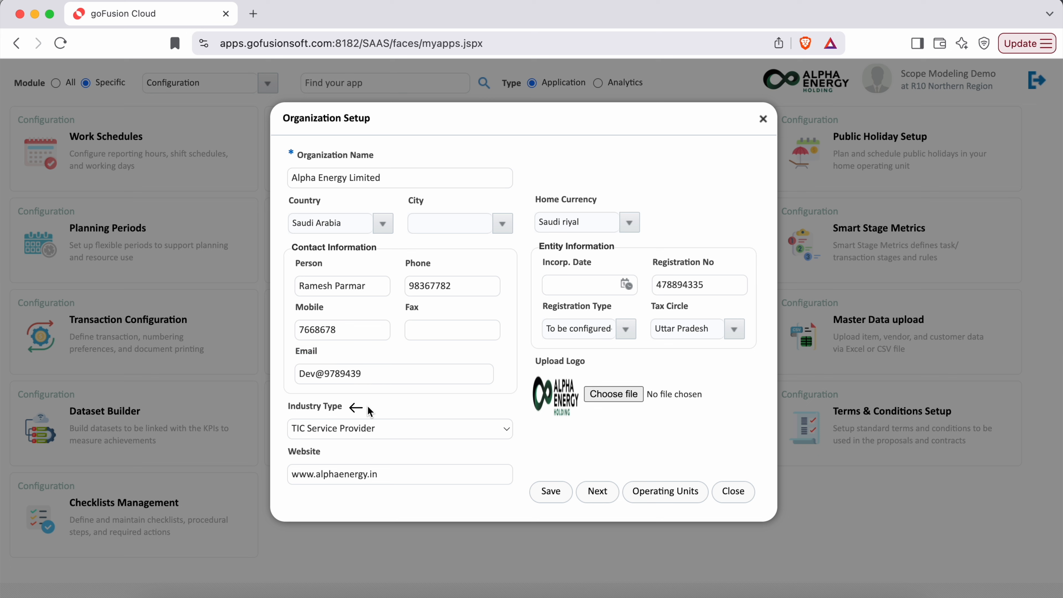
click(478, 430)
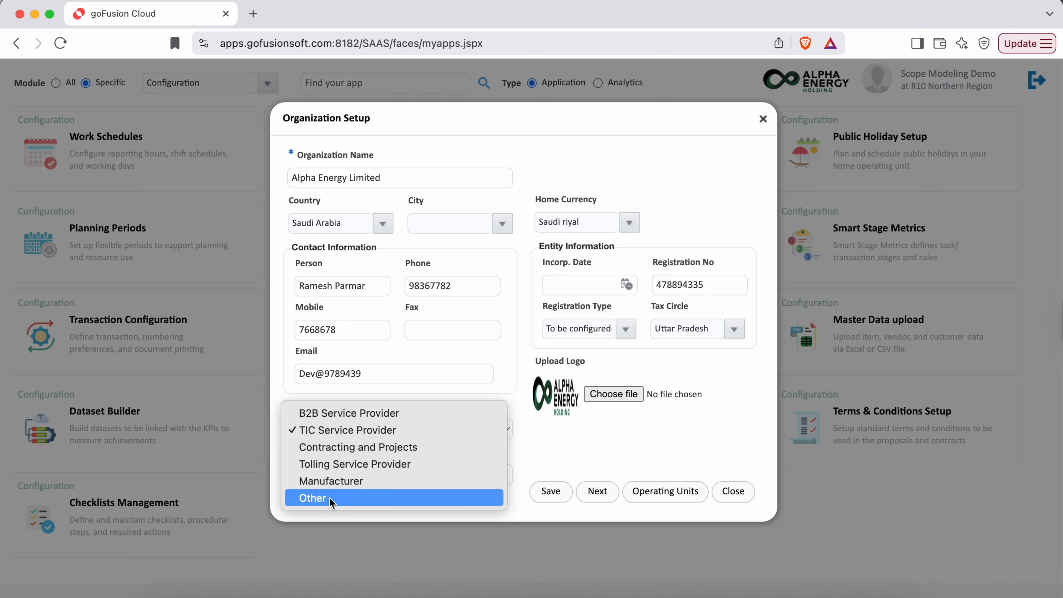
click(357, 430)
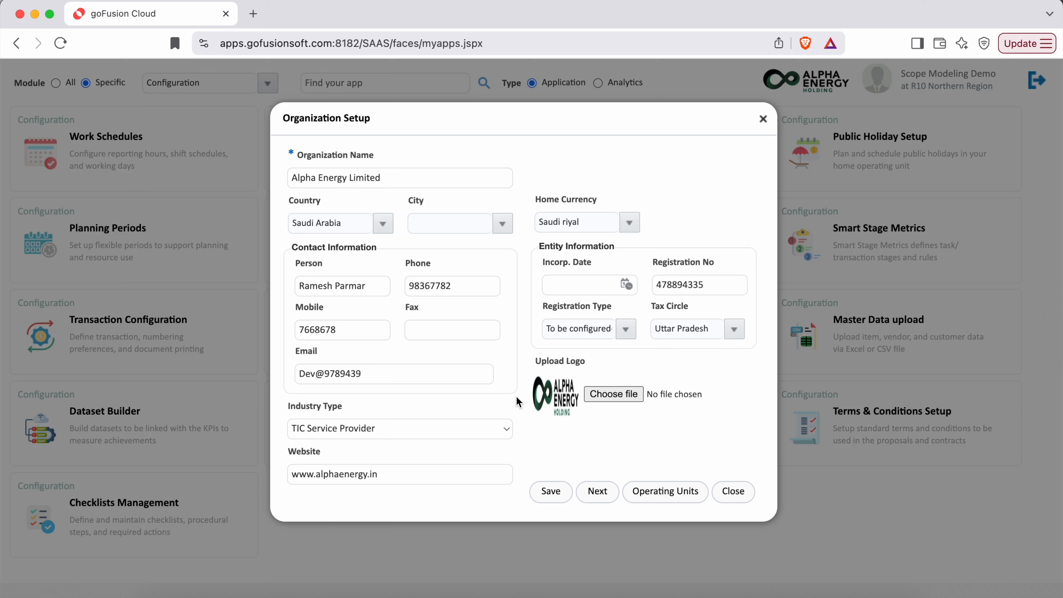
Review the entity information fields, from incorporation date to tax circle, and the logo upload section
drag(540, 246, 614, 246)
drag(543, 262, 735, 261)
drag(550, 305, 714, 312)
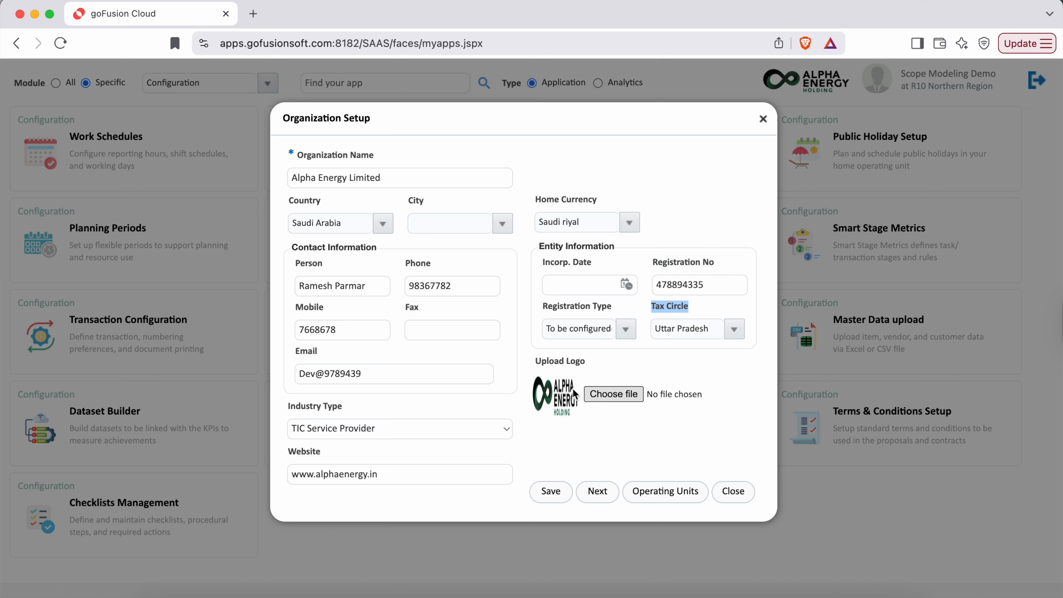
drag(536, 360, 588, 361)
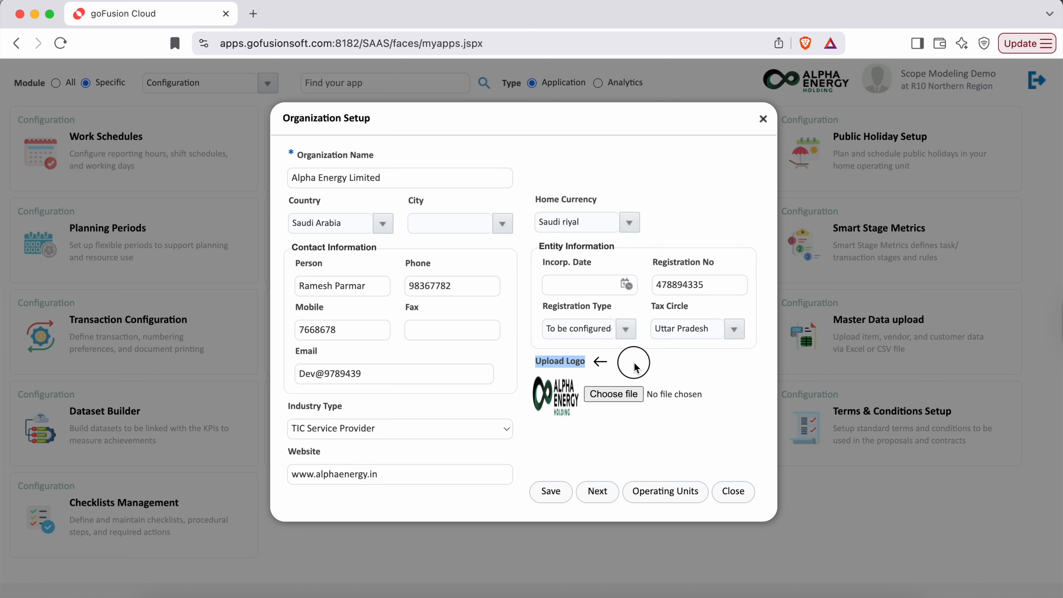
click(634, 363)
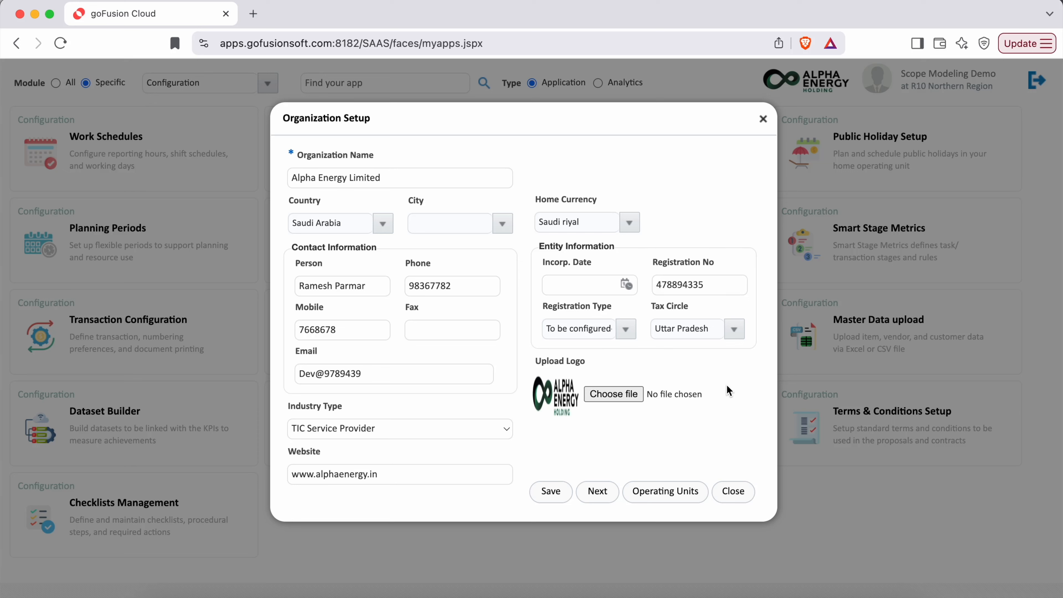
Go to the second page of the organization form and review the corporate address, coordinates, default tax rate and operations overview
click(597, 491)
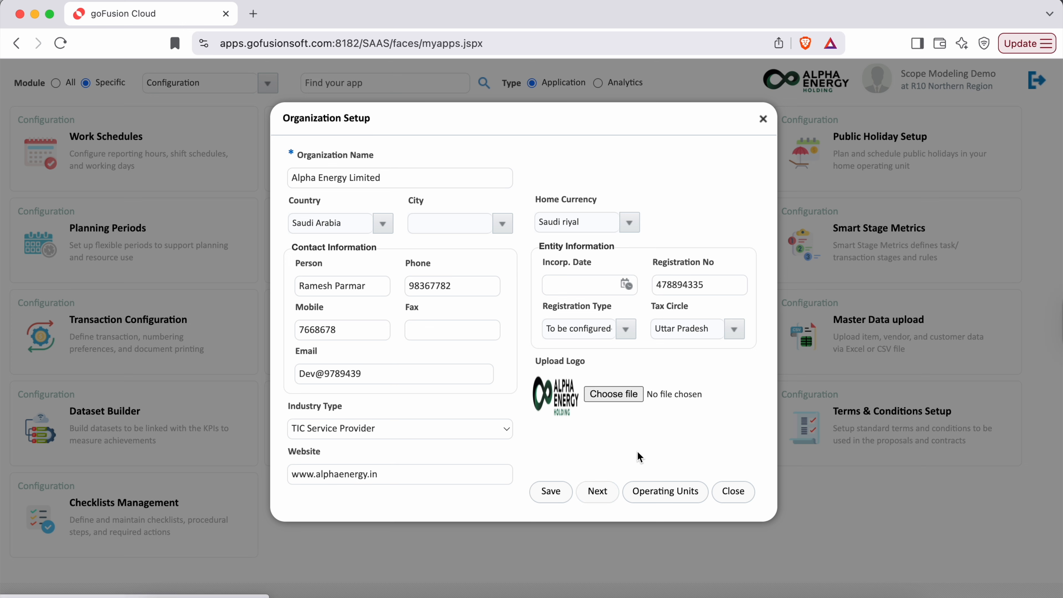
drag(288, 155, 367, 160)
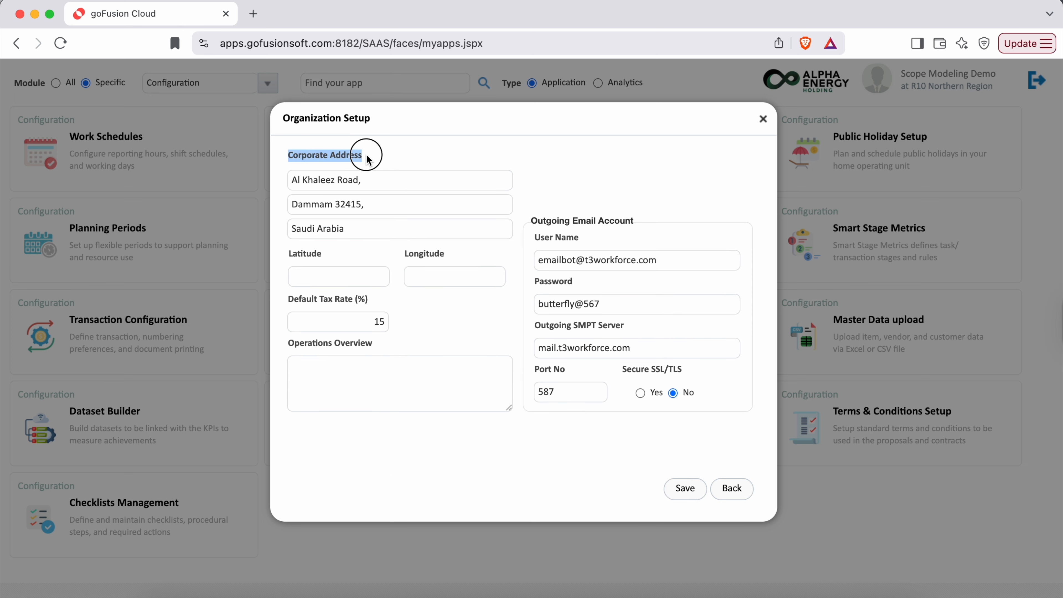
click(395, 159)
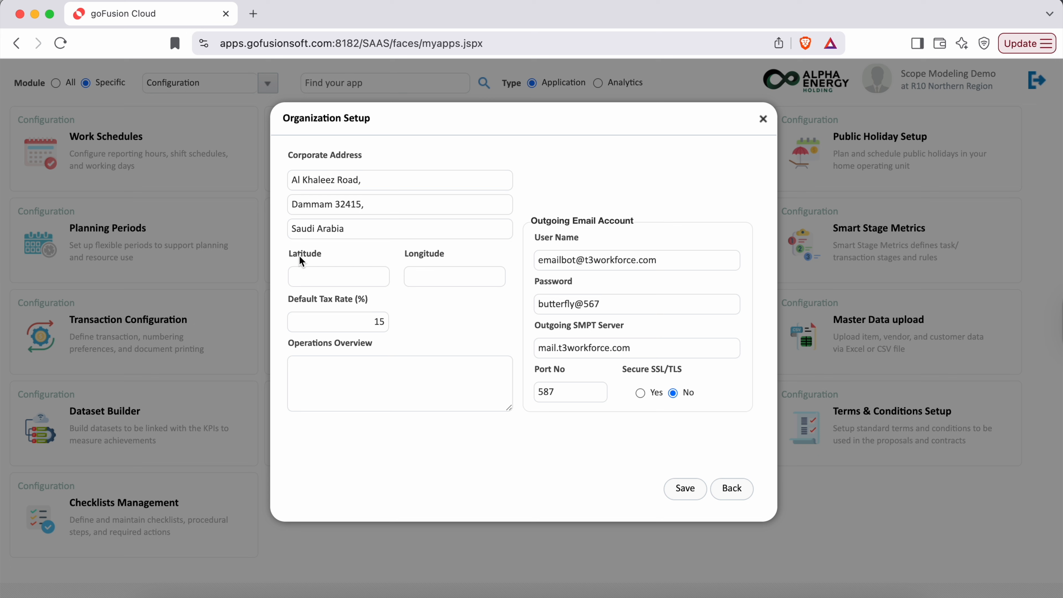
drag(294, 253, 322, 254)
drag(404, 253, 447, 256)
click(468, 252)
drag(300, 300, 371, 305)
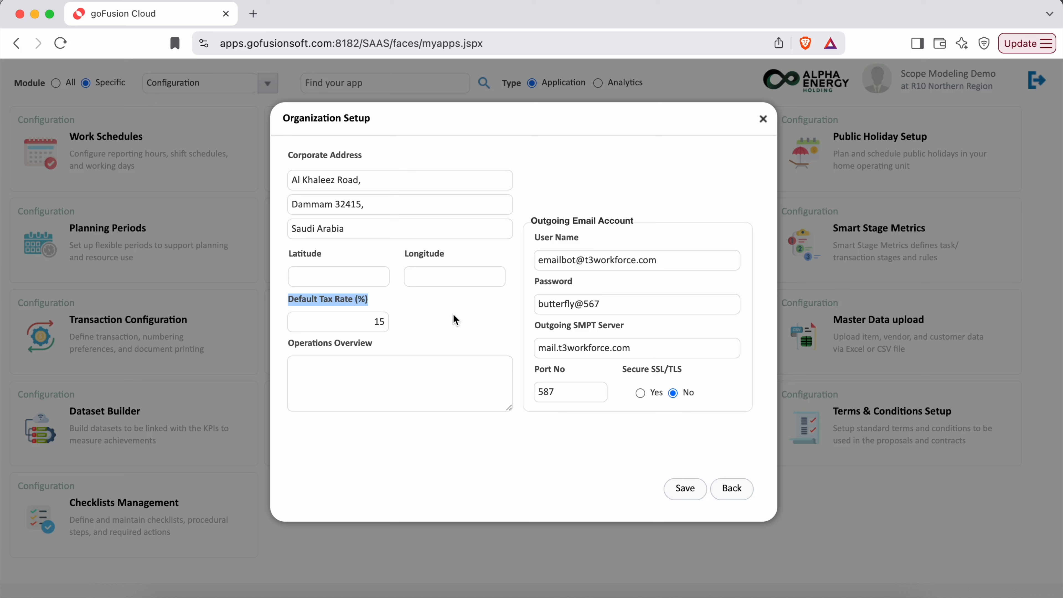
click(400, 321)
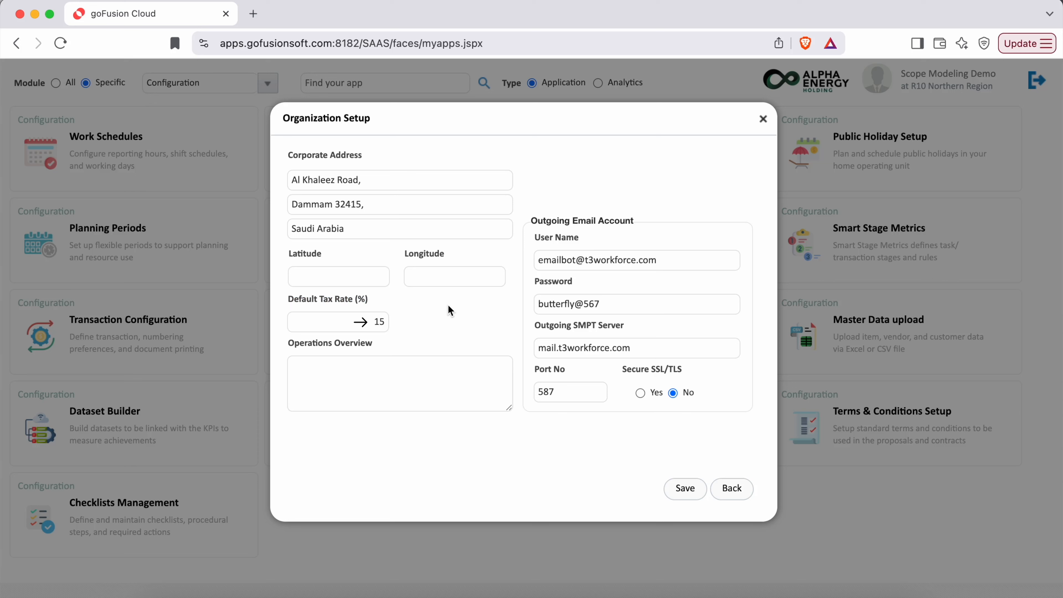
drag(289, 343, 371, 352)
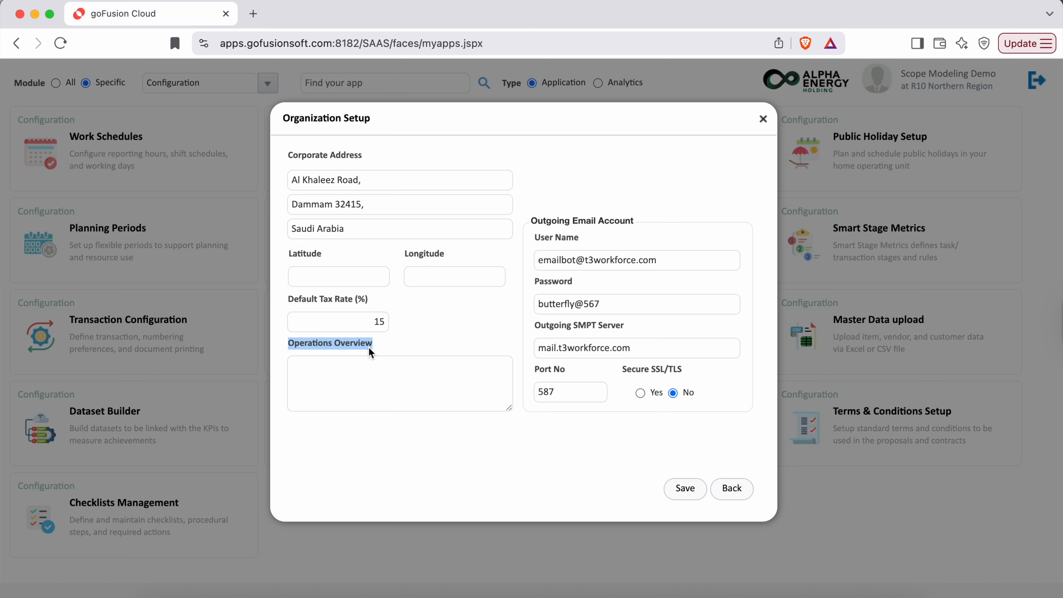
click(361, 378)
click(455, 337)
Review the outgoing email account settings, including the user name and SMTP server
drag(535, 219, 636, 226)
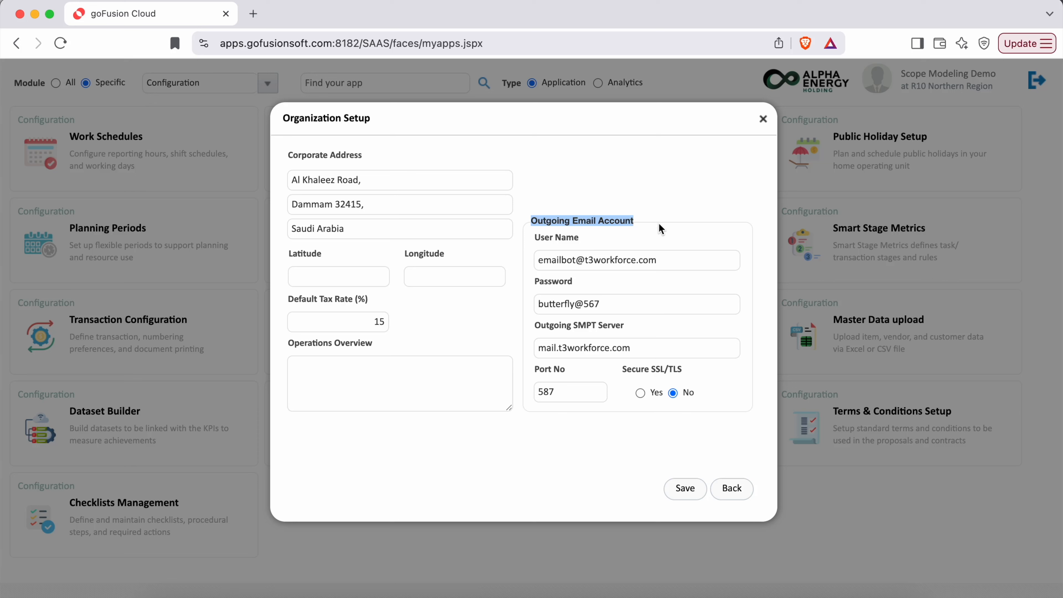
click(681, 240)
click(667, 263)
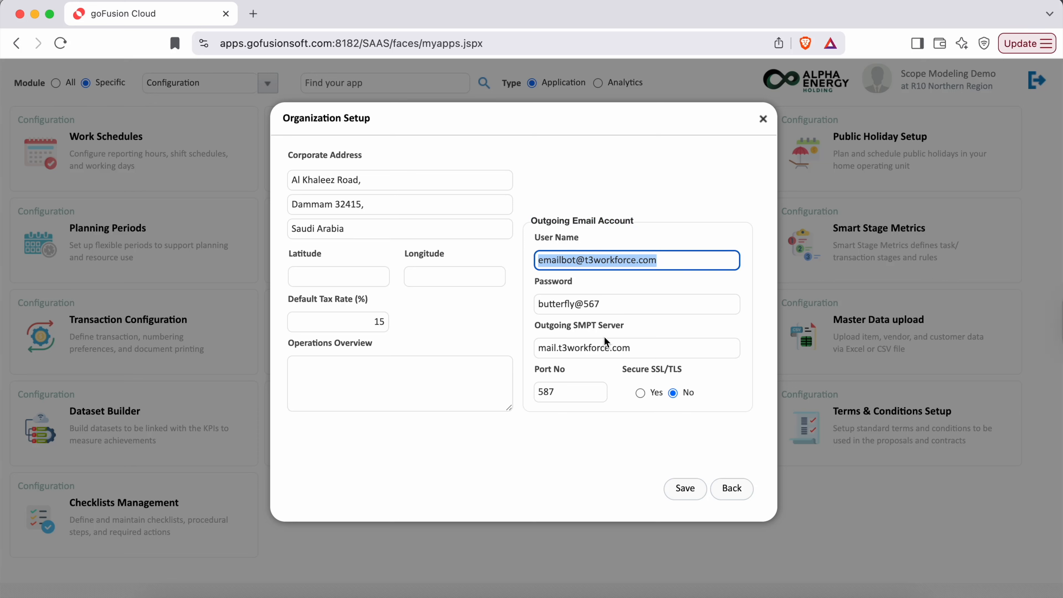
drag(533, 325, 622, 327)
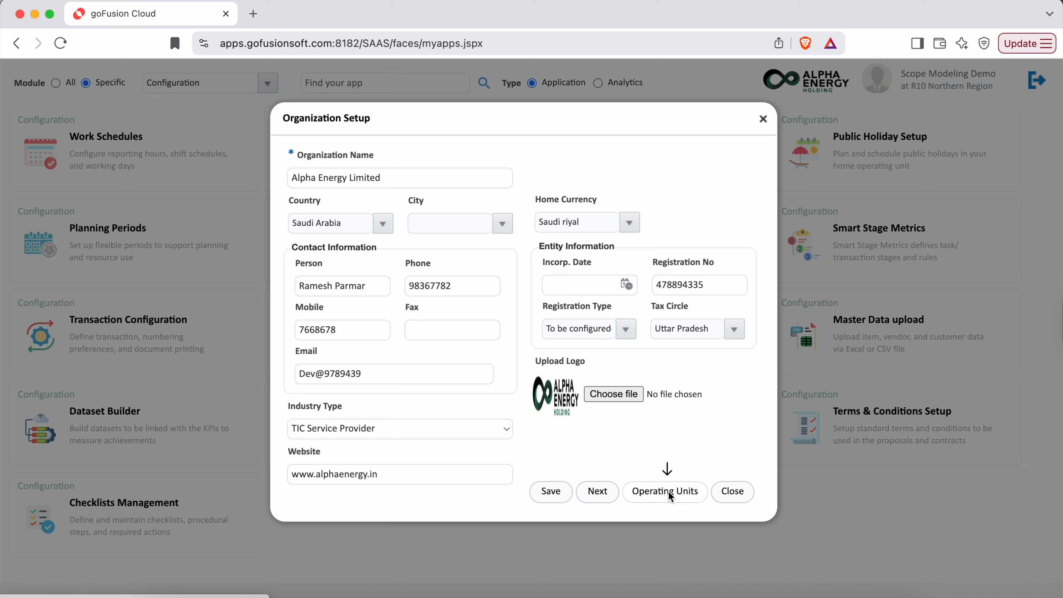
Open operating unit 100-HO from the list of operating units and review its ID, name, unit type options and city
click(667, 491)
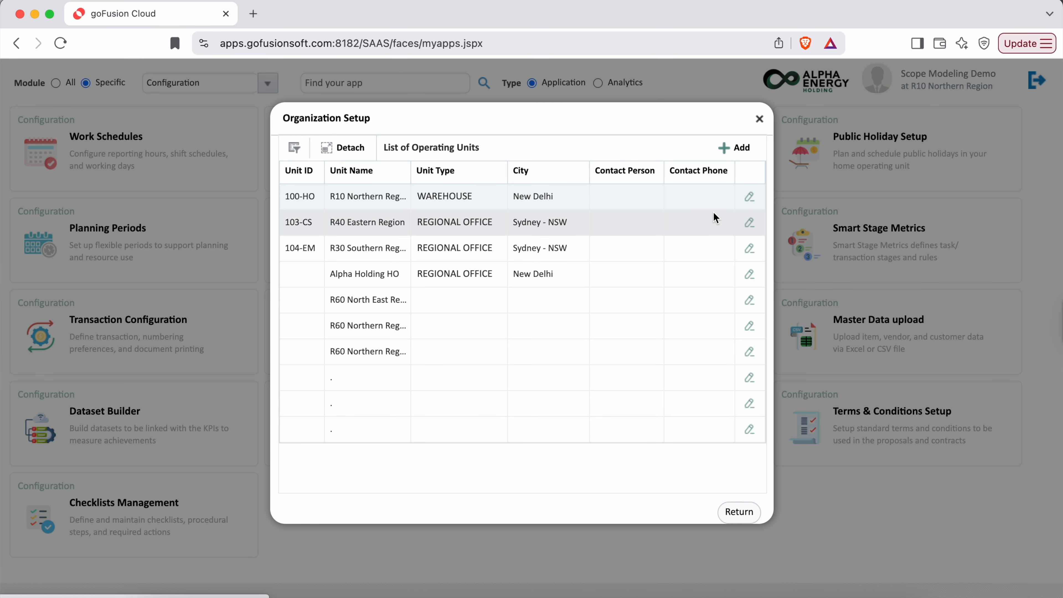
click(749, 204)
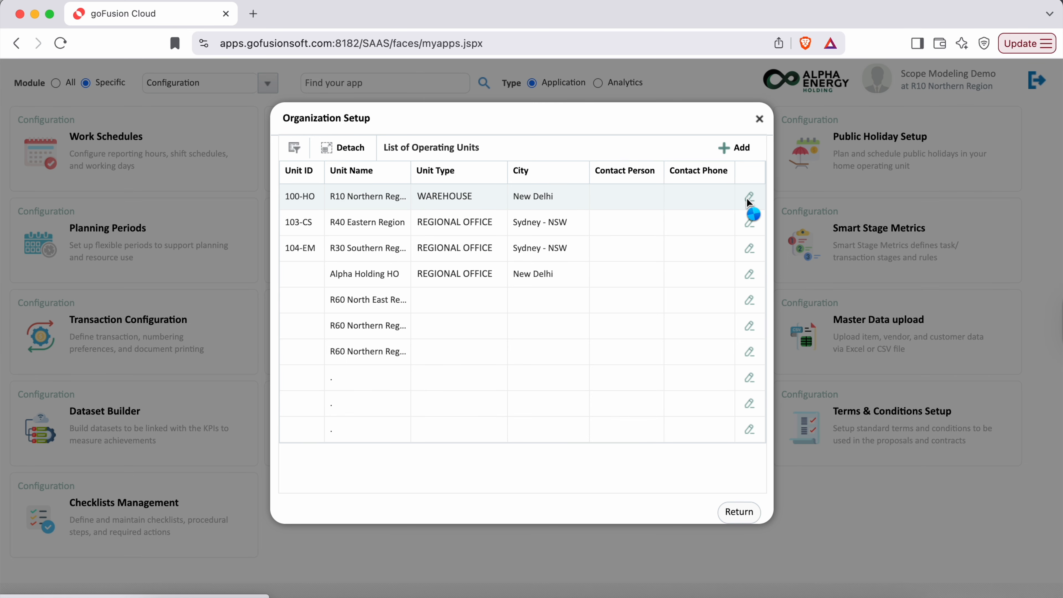
drag(320, 178, 434, 179)
drag(292, 224, 331, 224)
click(342, 247)
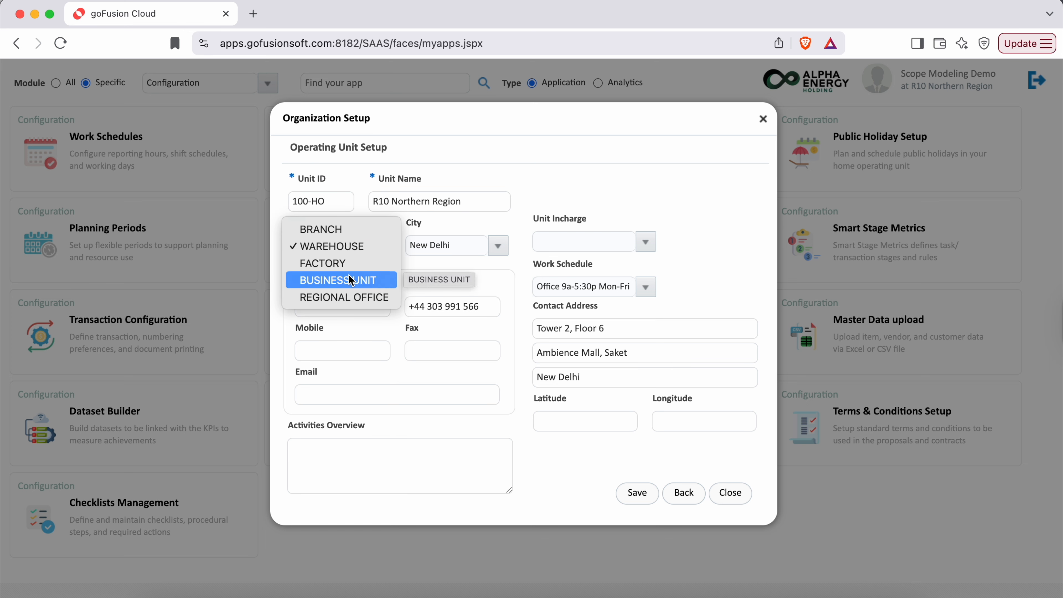
click(482, 147)
drag(408, 225, 426, 226)
click(522, 274)
Review the operating unit's contact information fields for person, phone, mobile, fax and email
drag(290, 268, 380, 276)
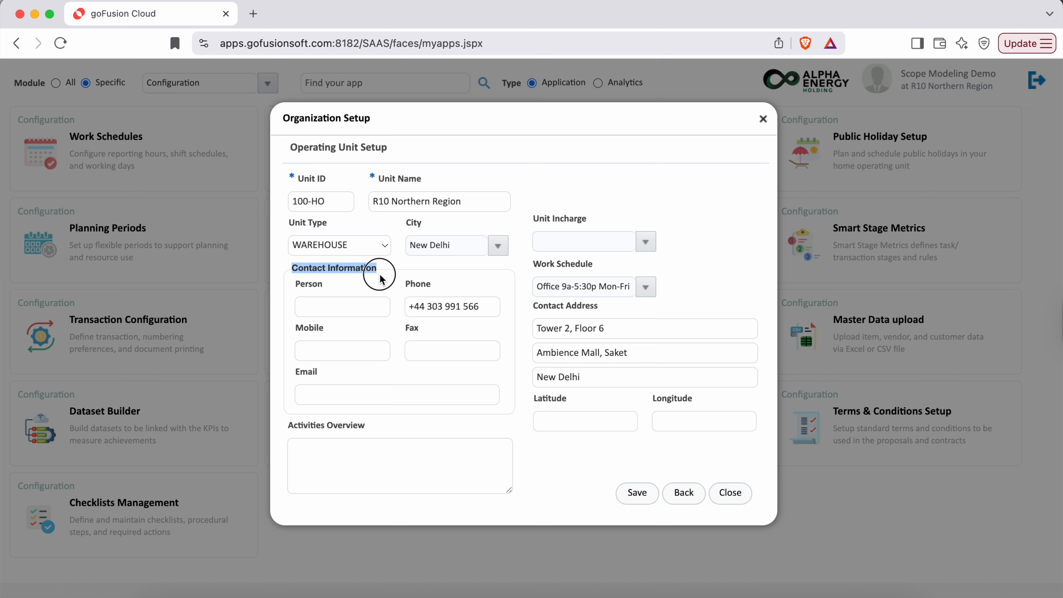
click(294, 288)
drag(295, 289, 405, 289)
click(295, 327)
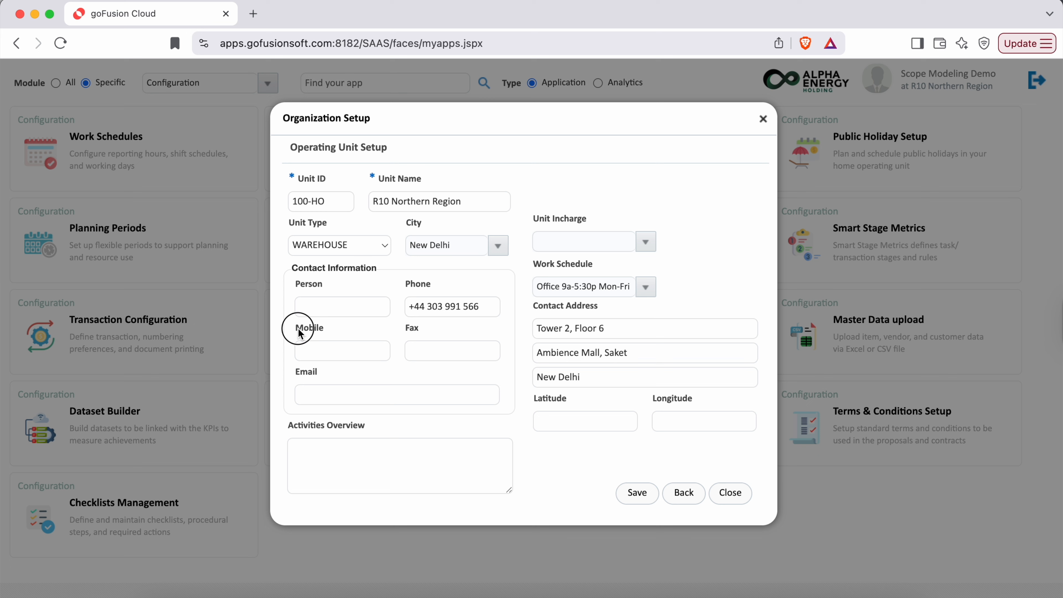
drag(405, 327, 425, 327)
drag(295, 373, 323, 373)
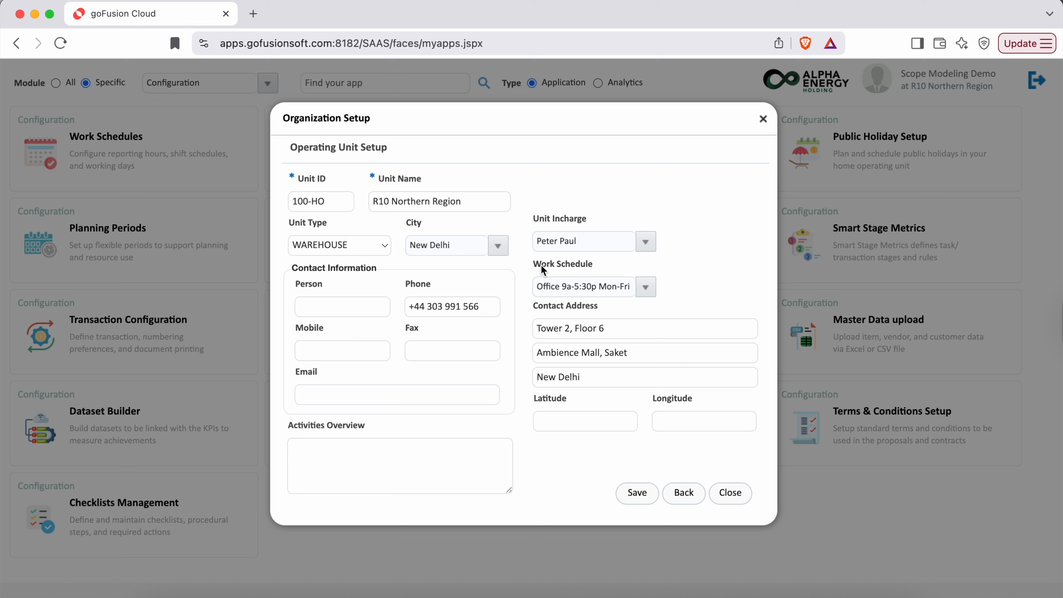
Review the operating unit's work schedule, contact address, latitude and longitude fields
drag(534, 267, 594, 264)
click(646, 287)
drag(533, 306, 599, 311)
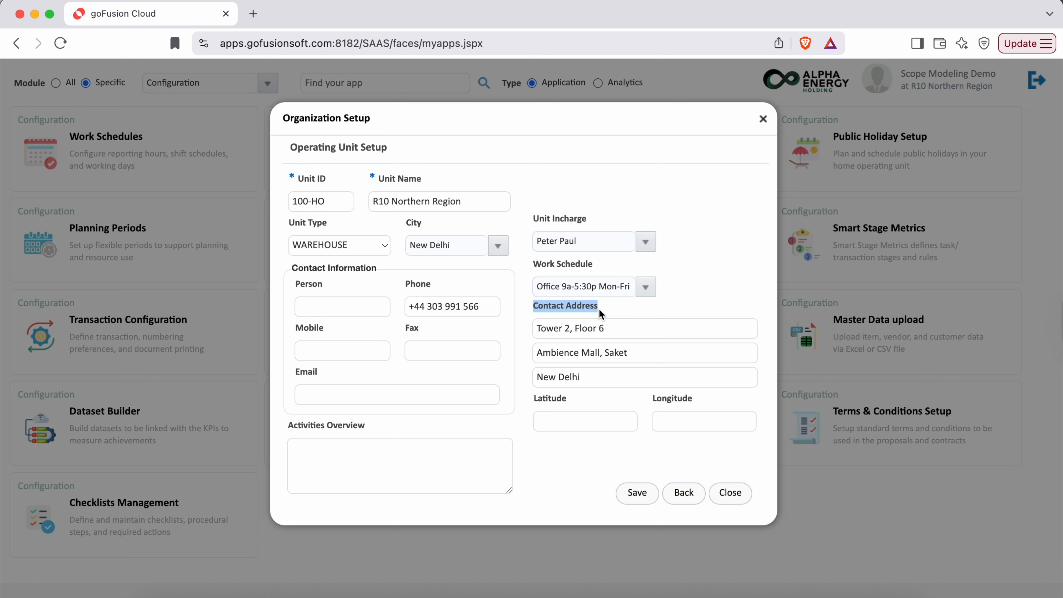
click(673, 312)
drag(532, 398, 566, 399)
click(658, 397)
drag(659, 401, 708, 398)
click(661, 399)
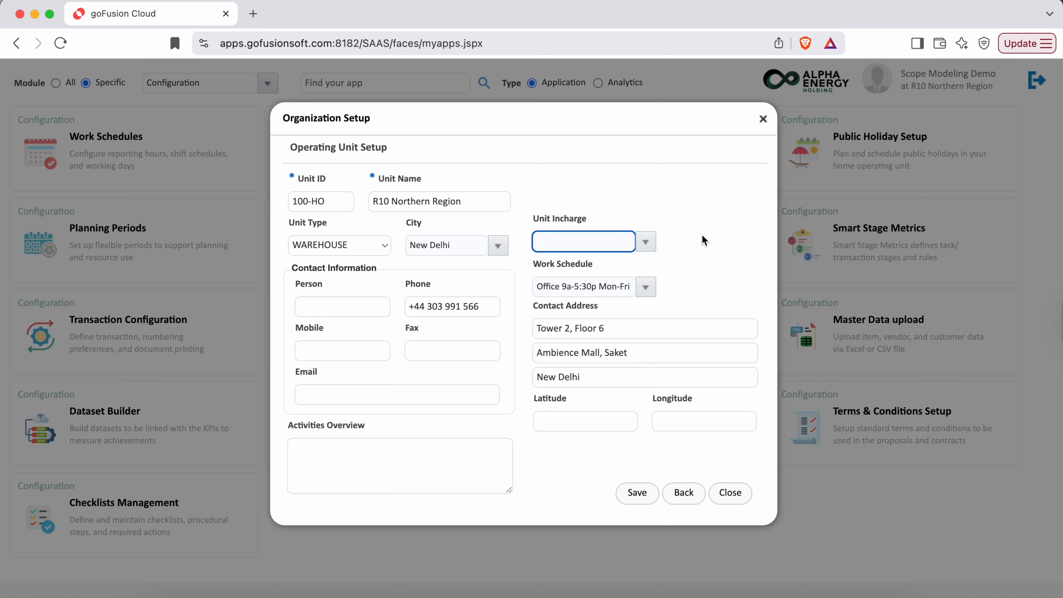
Choose a person as the unit incharge of the R10 Northern Region unit and review its activities overview field
click(702, 235)
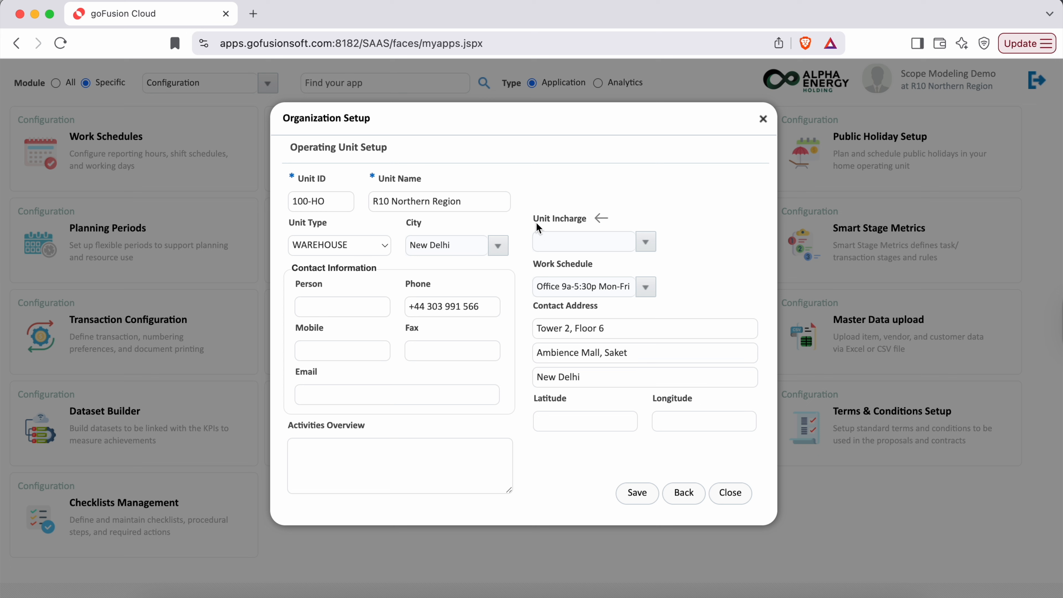
drag(534, 219, 609, 220)
click(647, 243)
drag(534, 398, 570, 399)
click(728, 266)
drag(287, 426, 368, 432)
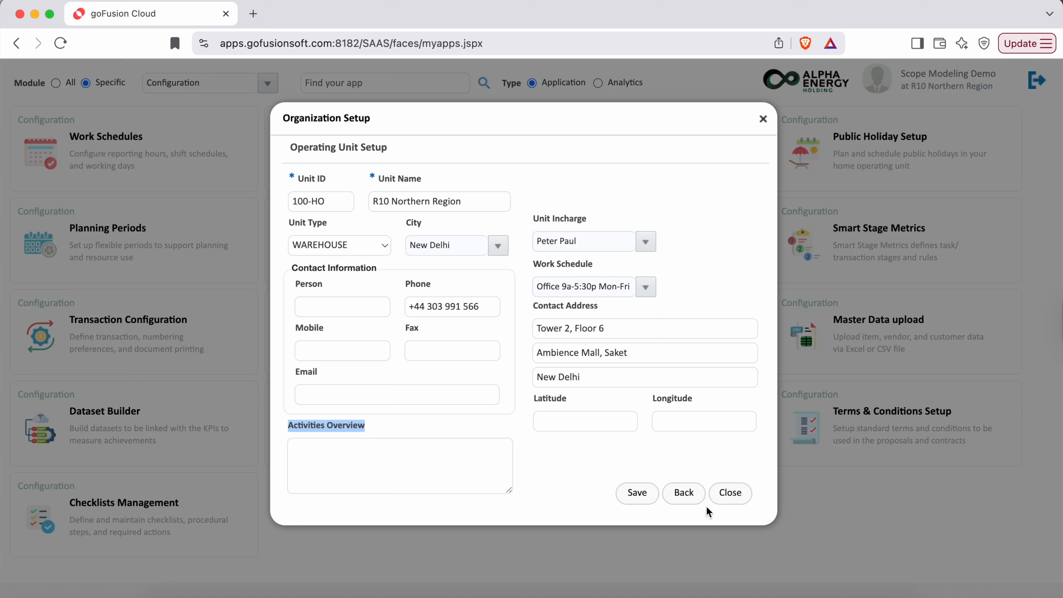
Go back from the operating unit to the main organization form and close Organization Setup
click(683, 492)
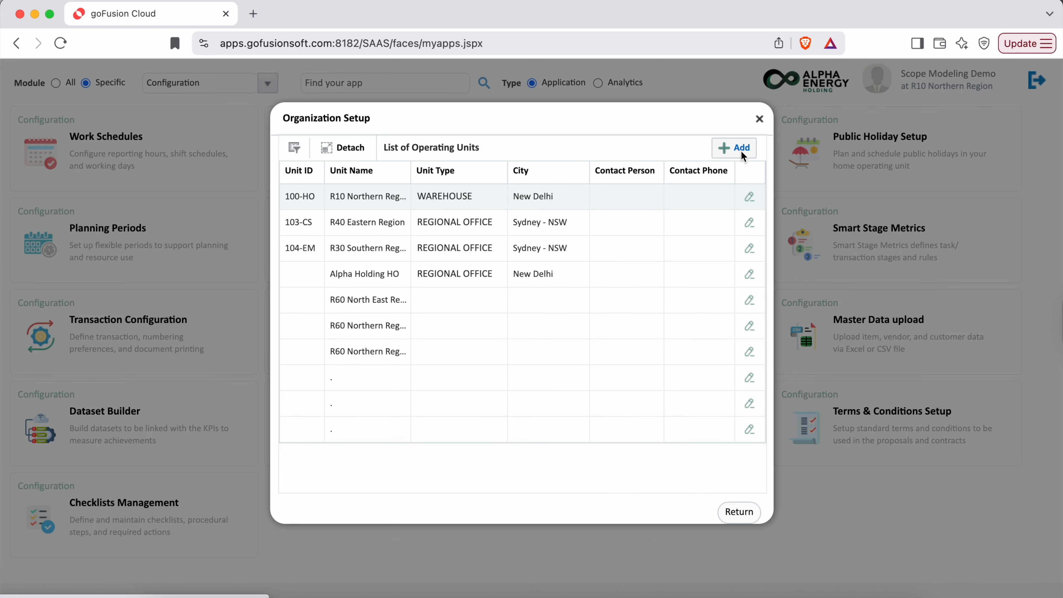
click(739, 512)
click(737, 496)
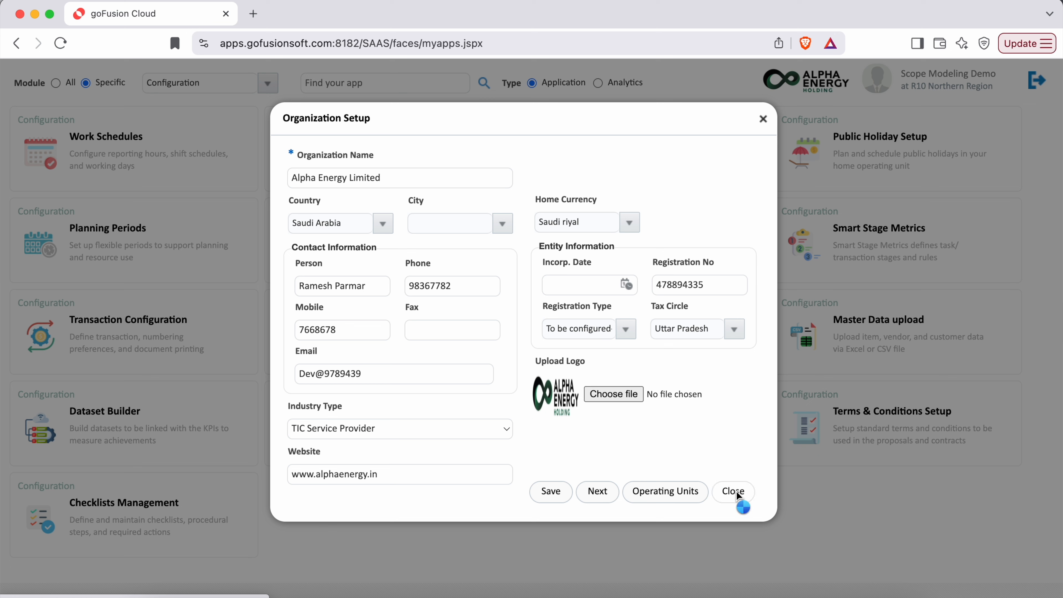
click(738, 496)
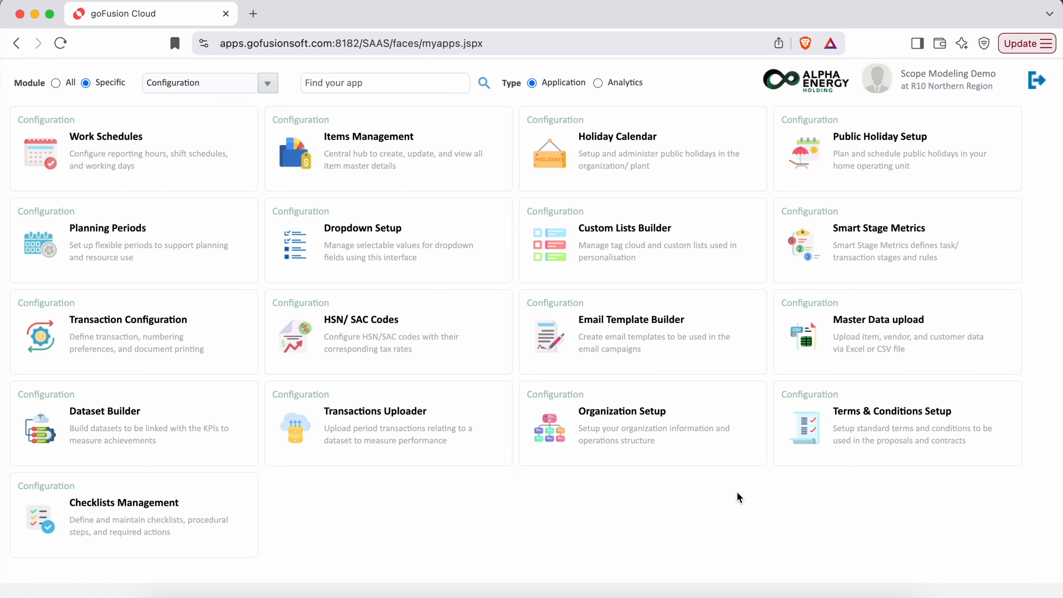